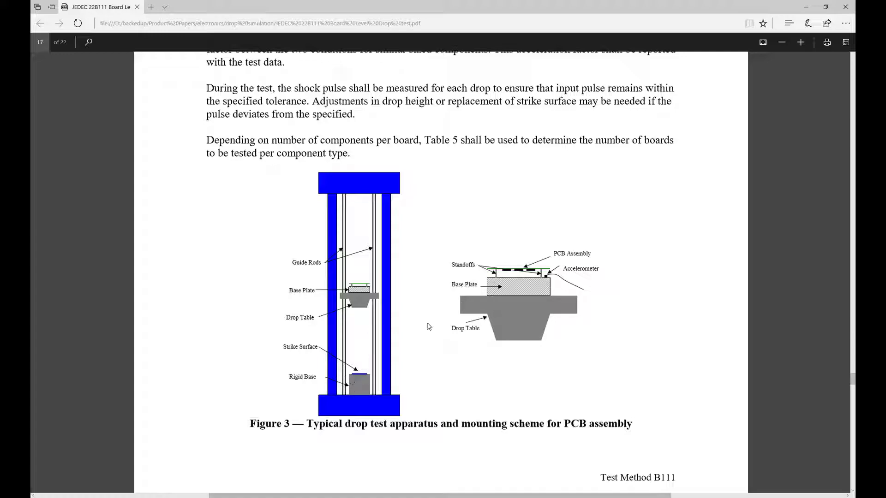
Step: Scroll the JEDEC PDF back to page 16 so Figure 2's half-sine pulse formulas show
scroll(458, 309, "up", 2)
scroll(457, 309, "up", 15)
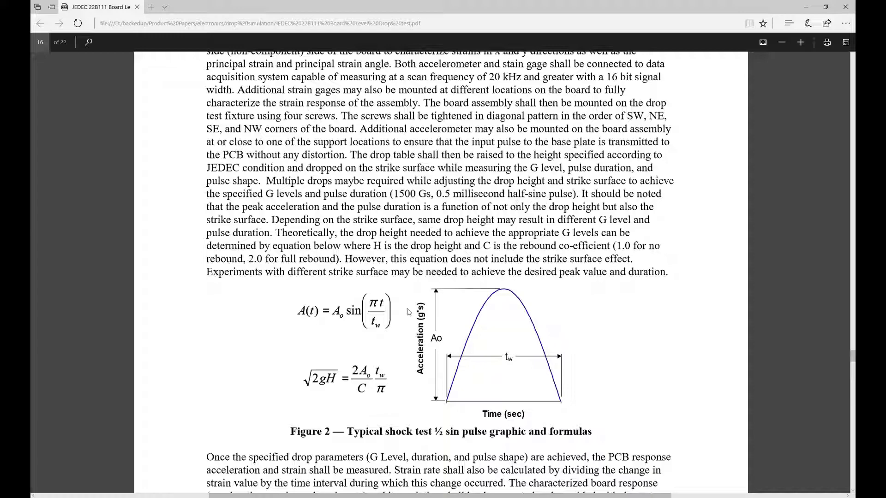
scroll(409, 309, "down", 6)
scroll(409, 309, "down", 3)
scroll(415, 309, "up", 7)
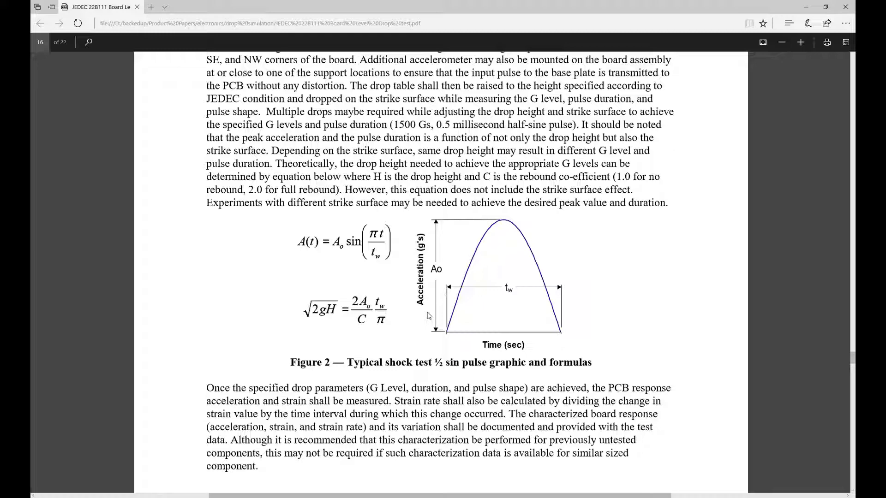
Step: Bring the Mech_LND response spectrum slides window forward and maximize it
key("alt+Tab")
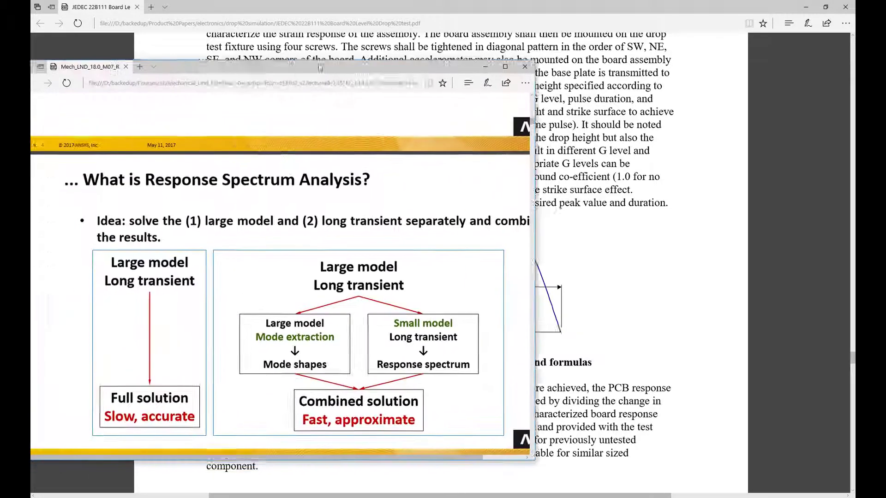
left_click_drag(336, 63, 415, 66)
double_click(410, 63)
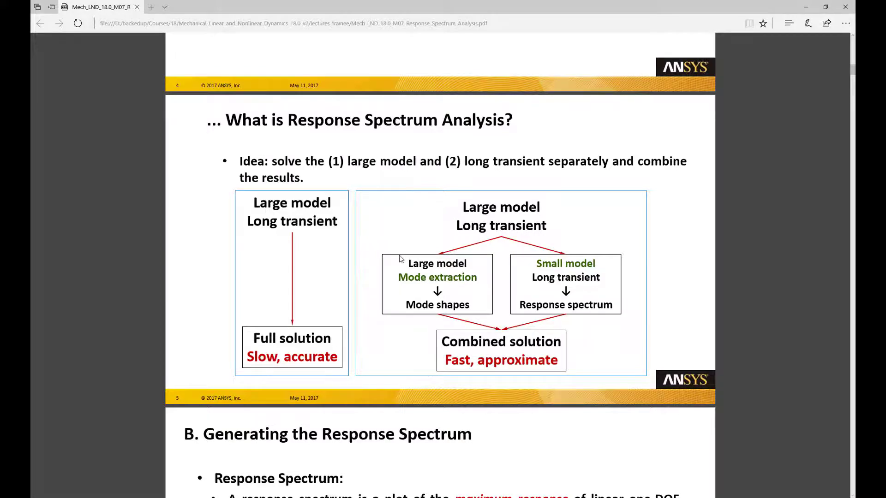
Step: Scroll the slides to slides 7–8 on generating the acceleration response spectrum
scroll(401, 256, "down", 8)
scroll(401, 259, "down", 5)
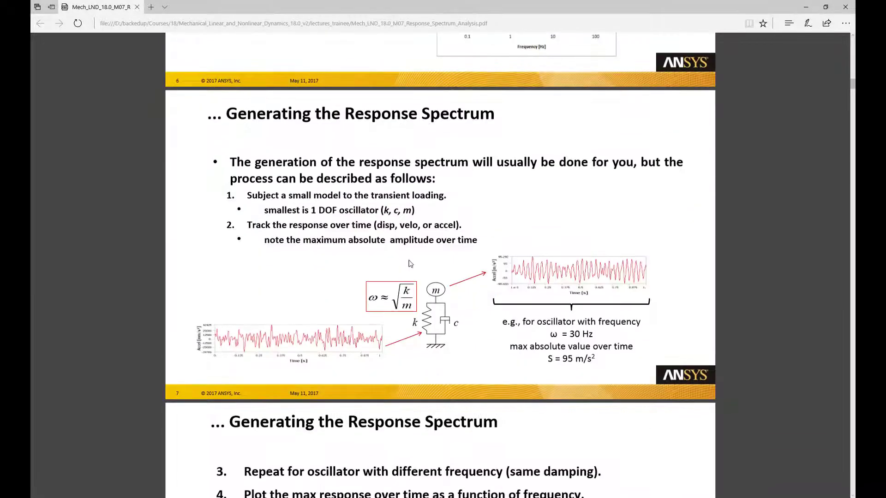
scroll(498, 300, "down", 6)
scroll(498, 301, "up", 8)
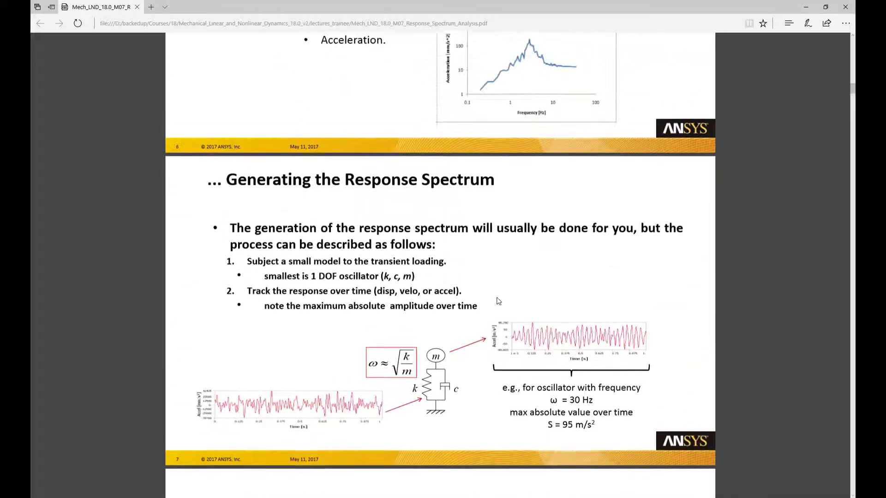
scroll(498, 301, "down", 9)
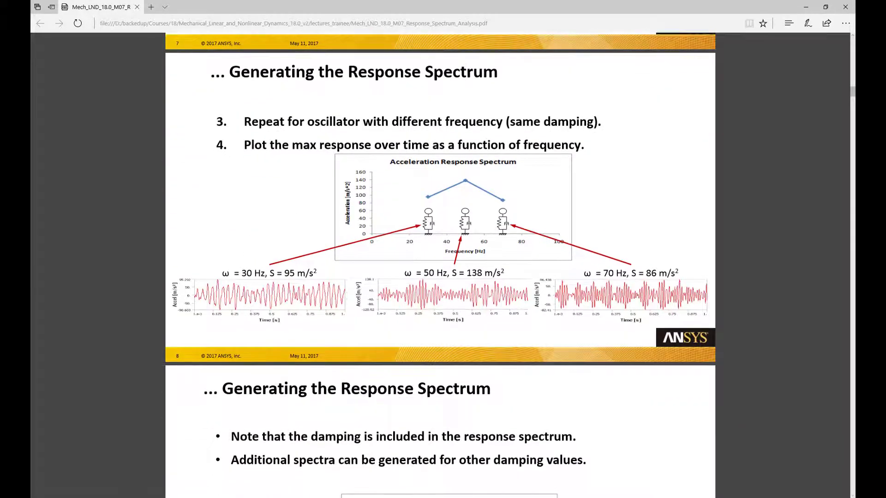
scroll(498, 301, "up", 6)
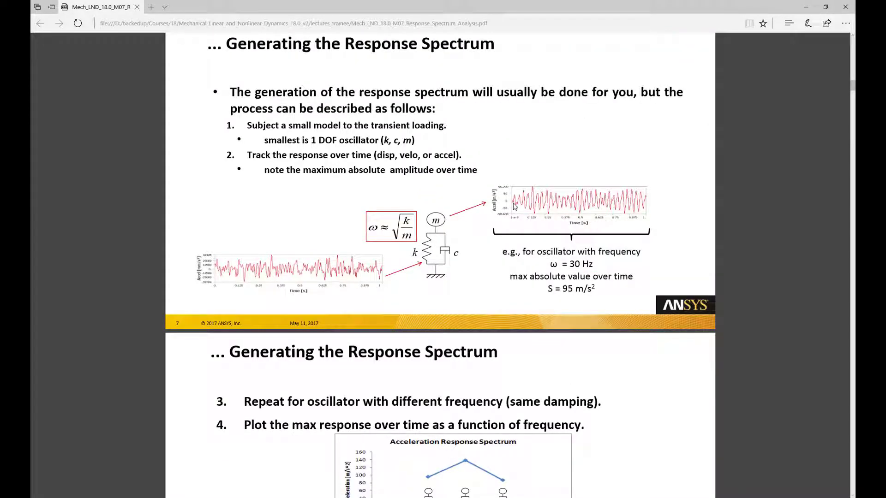
scroll(514, 206, "down", 6)
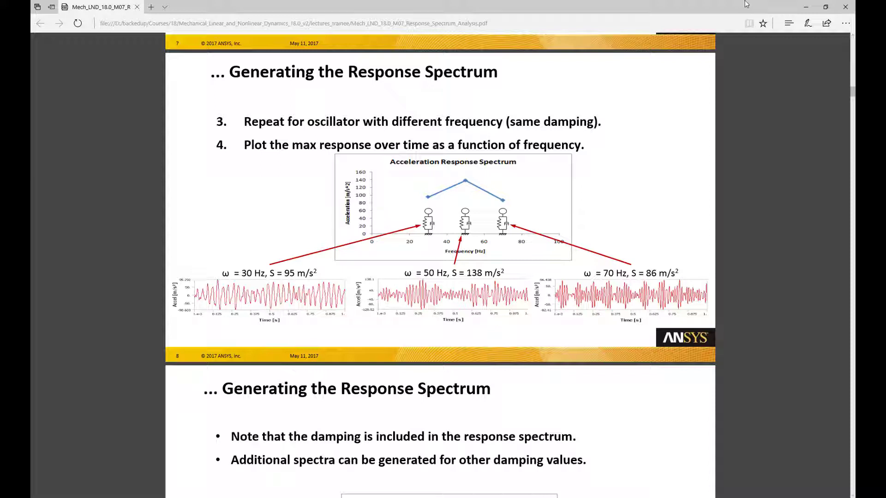
Step: Minimize Edge and launch Mechanical from the Transient Structural system's Model cell
left_click(805, 7)
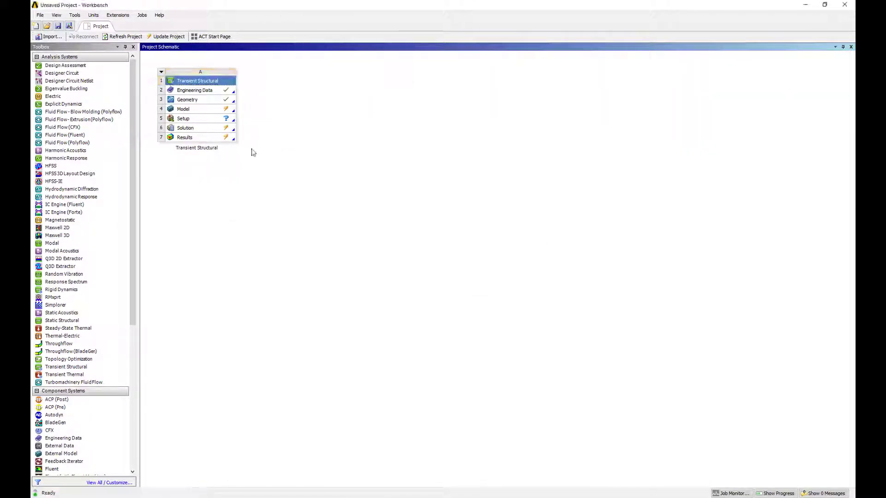
double_click(206, 110)
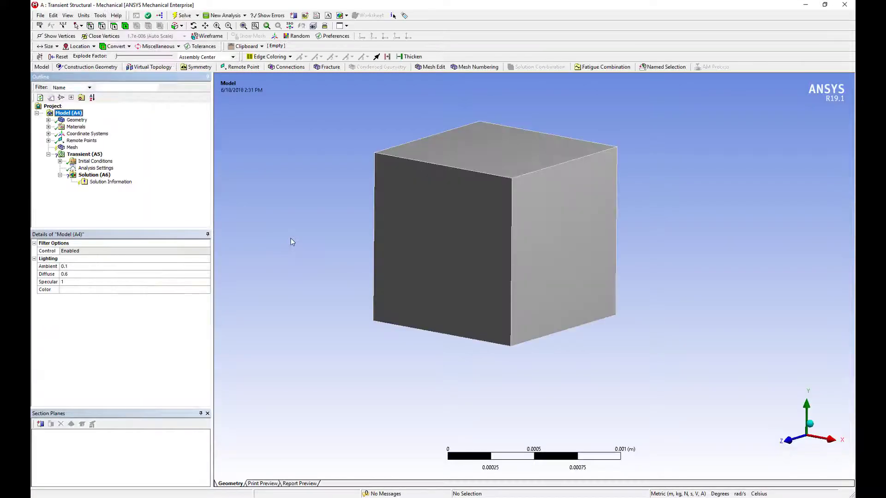
Step: Delete the existing Remote Points group from the model tree
middle_click_drag(388, 238, 392, 185)
left_click(83, 141)
right_click(87, 144)
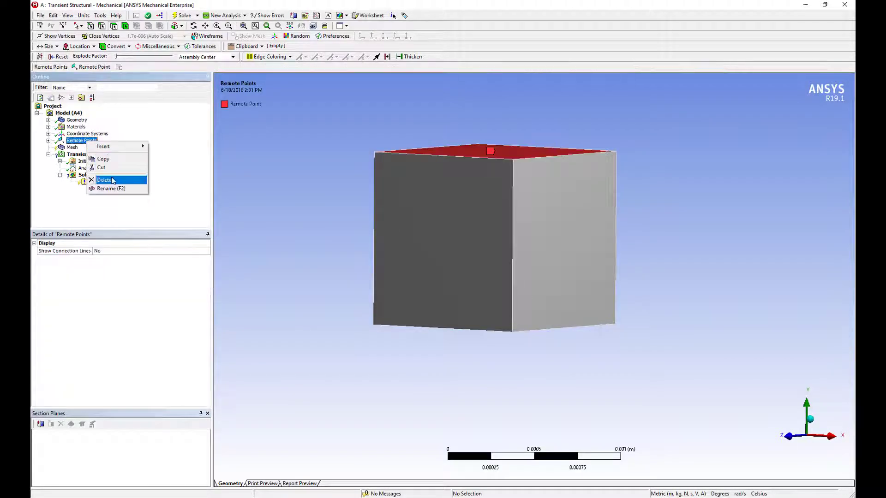
left_click(109, 179)
left_click(438, 283)
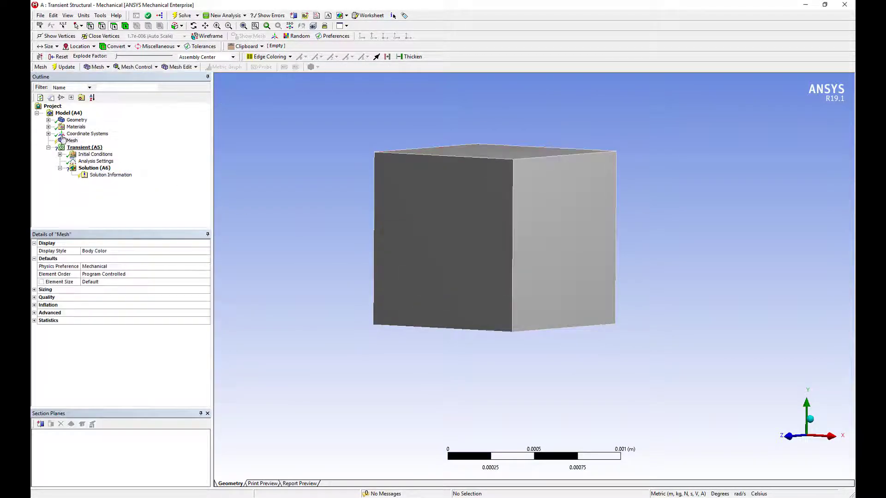
Step: Confirm the SYS\Solid body's Stiffness Behavior is Rigid
left_click(48, 120)
left_click(75, 130)
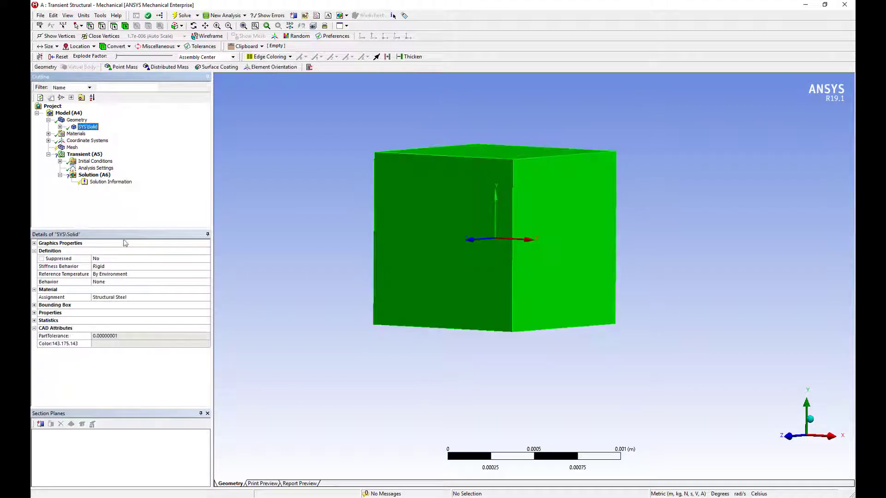
left_click(115, 266)
left_click(206, 267)
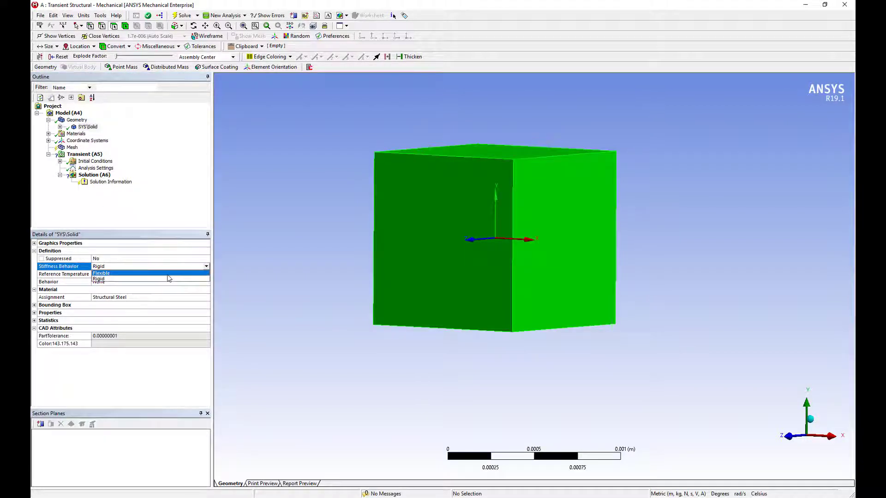
left_click(163, 285)
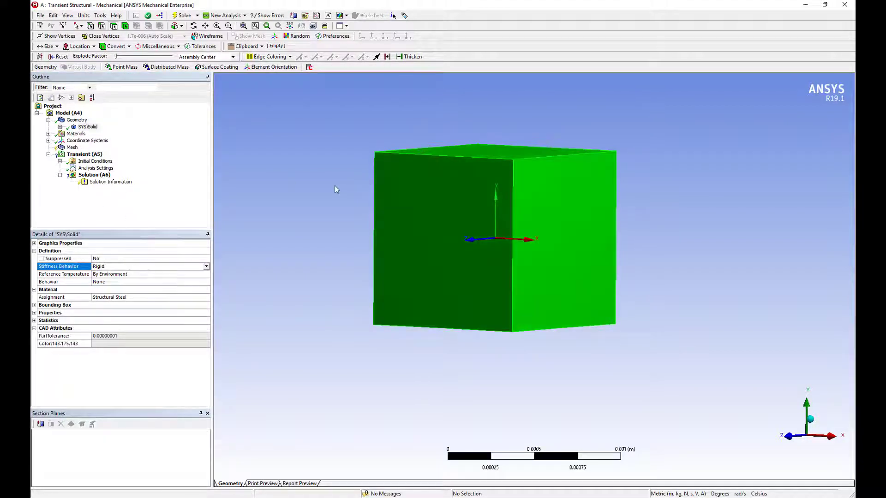
Step: Add a Remote Point scoped to the cube's top face with Pilot Node APDL Name pilot1
middle_click_drag(337, 185, 350, 206)
left_click(72, 147)
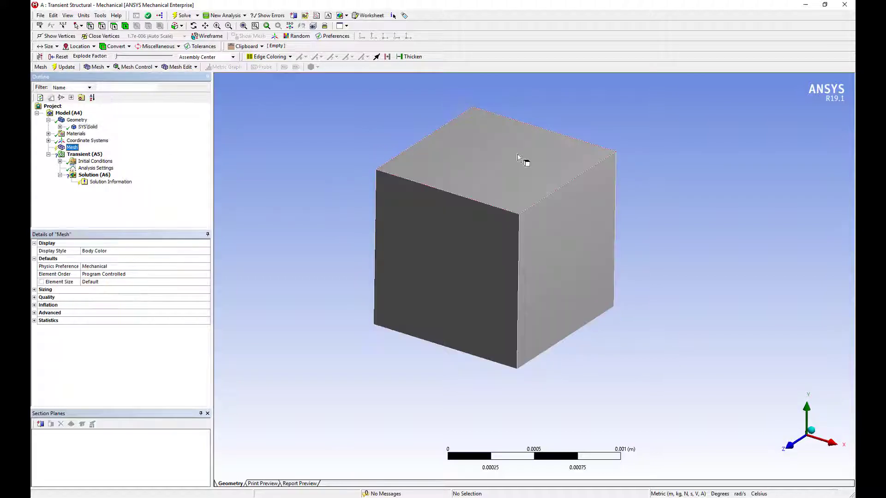
left_click(507, 169)
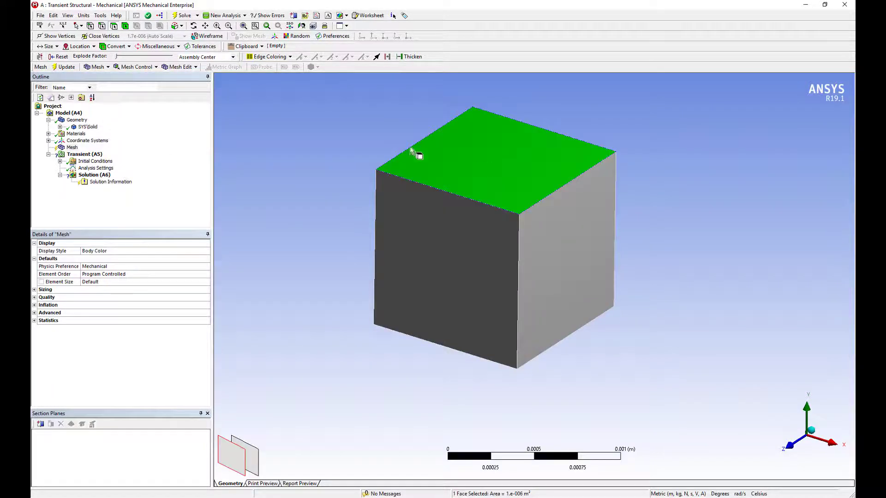
left_click(68, 113)
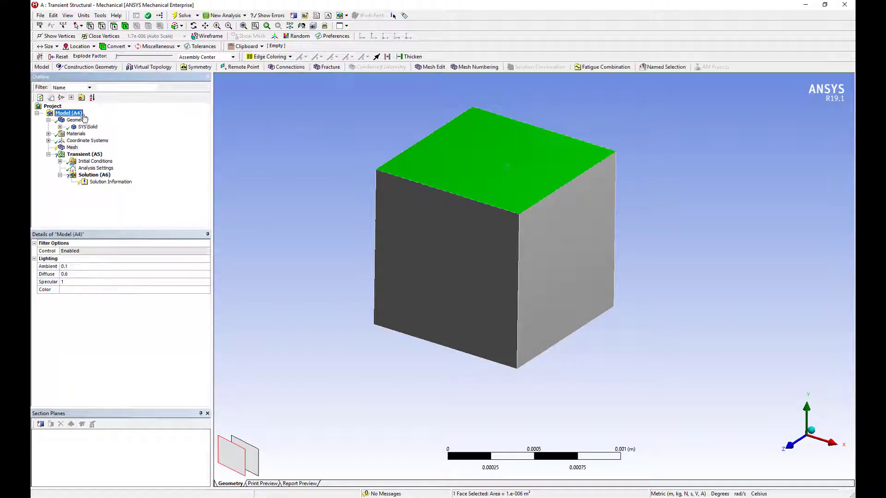
left_click(244, 67)
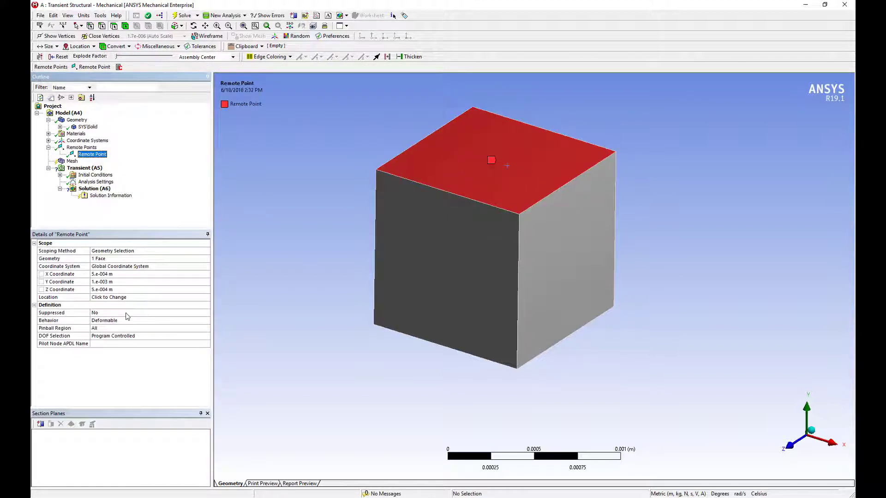
left_click(117, 259)
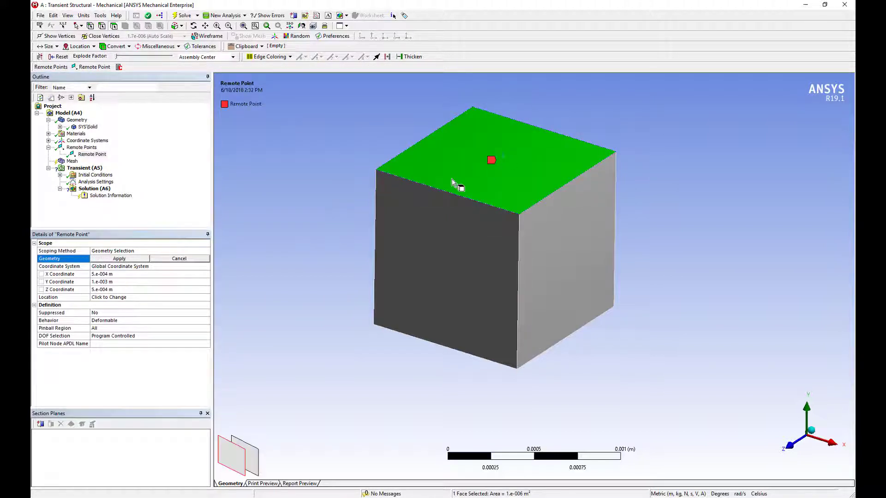
left_click(123, 259)
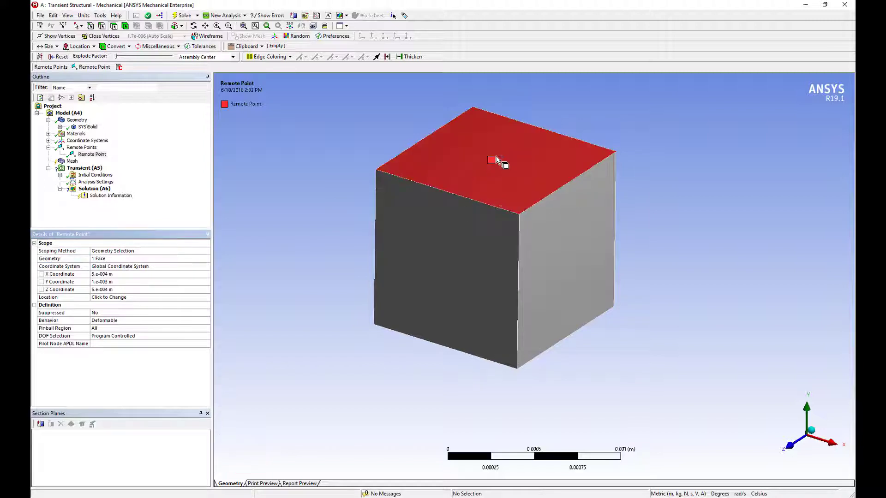
left_click(118, 344)
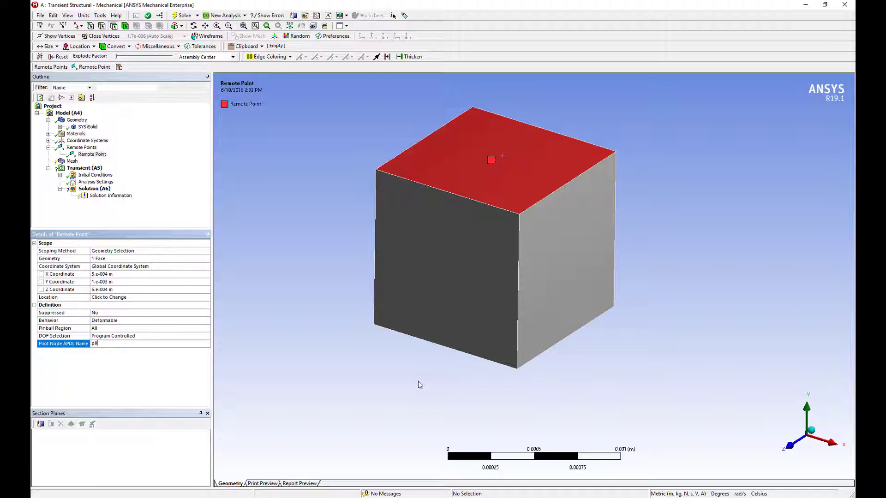
type("pilot1")
key("Return")
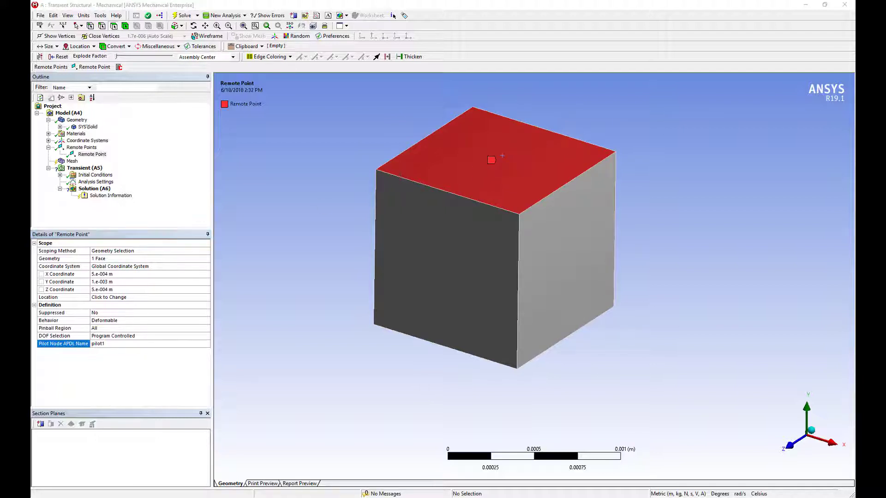
Step: Set Step End Time 2e-3 s, Auto Time Stepping Off, Time Step 1e-5 s, and enlarge the graph area
left_click(105, 183)
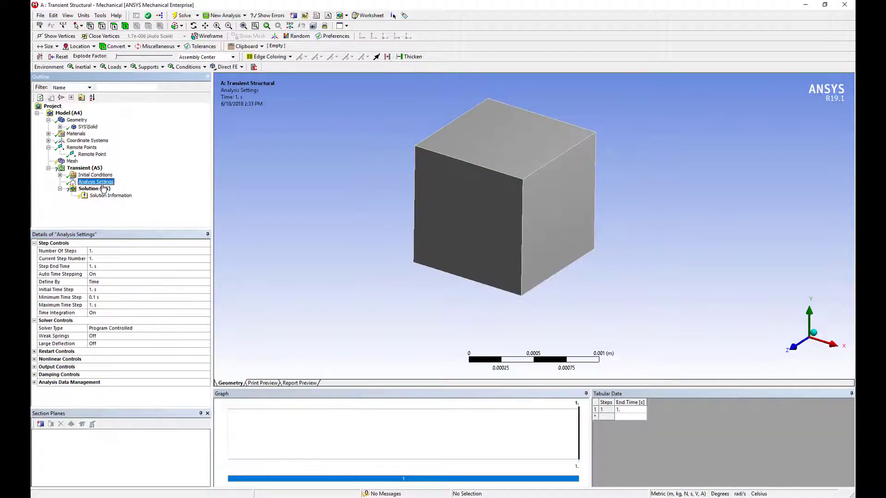
left_click(107, 267)
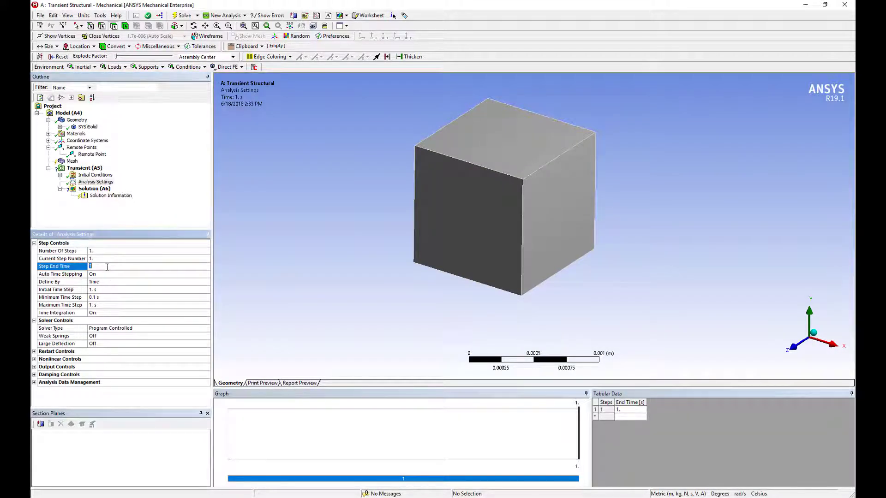
type("2e-3")
key("Return")
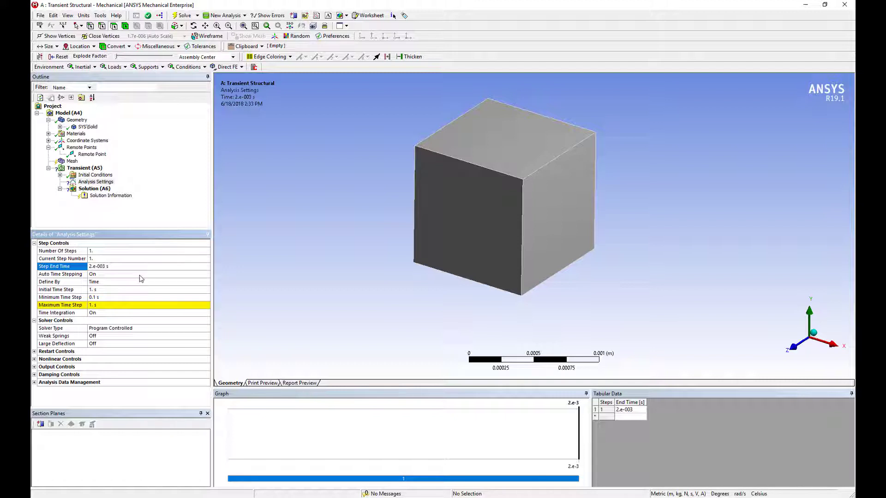
left_click(140, 277)
left_click(206, 274)
left_click(187, 288)
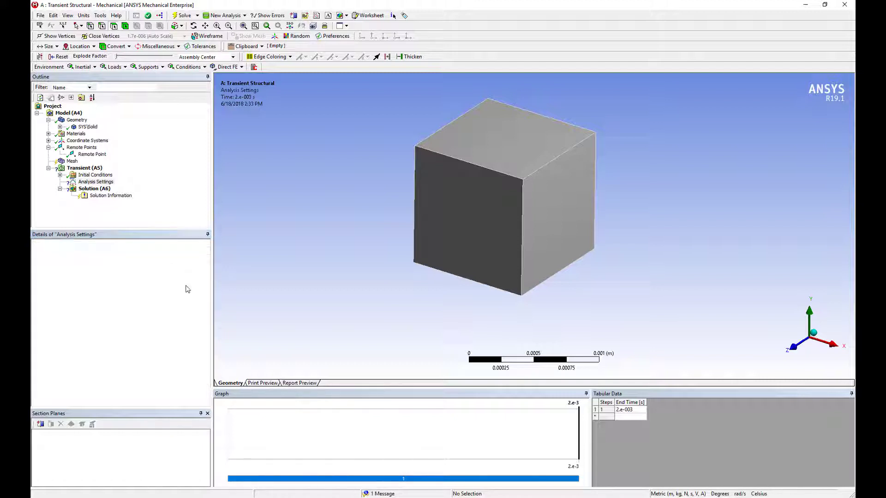
left_click(120, 289)
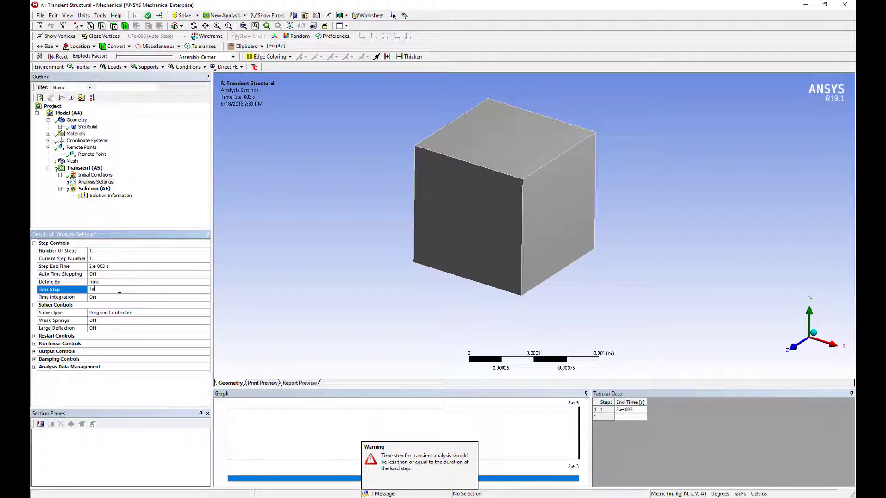
key("Return")
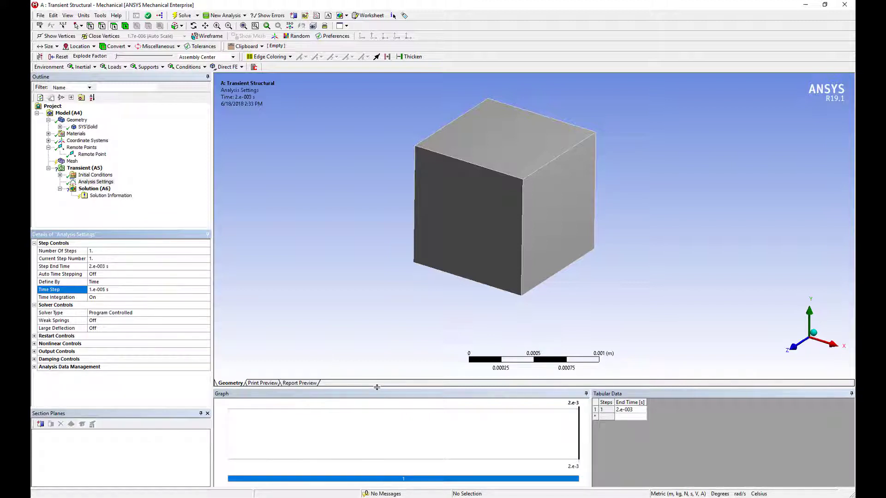
left_click_drag(380, 375, 379, 363)
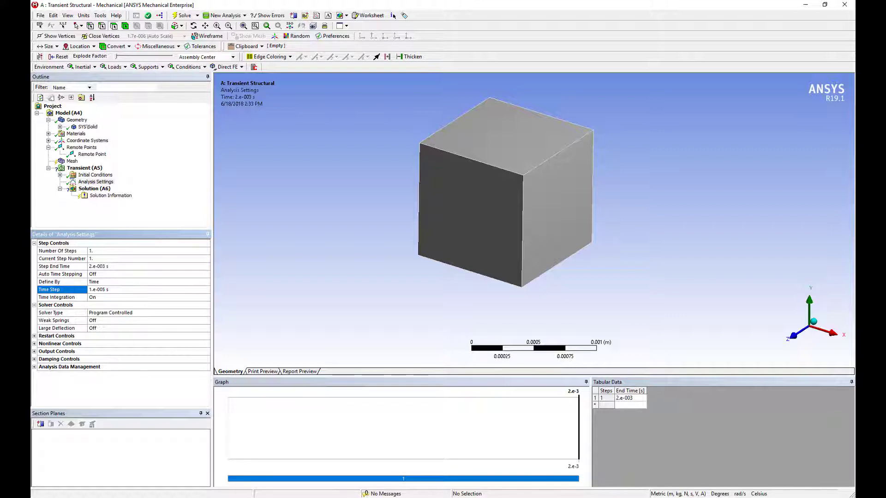
Step: Insert an Acceleration load under Transient (A5), defined by Components
left_click(84, 168)
left_click(92, 66)
left_click(90, 77)
left_click(207, 282)
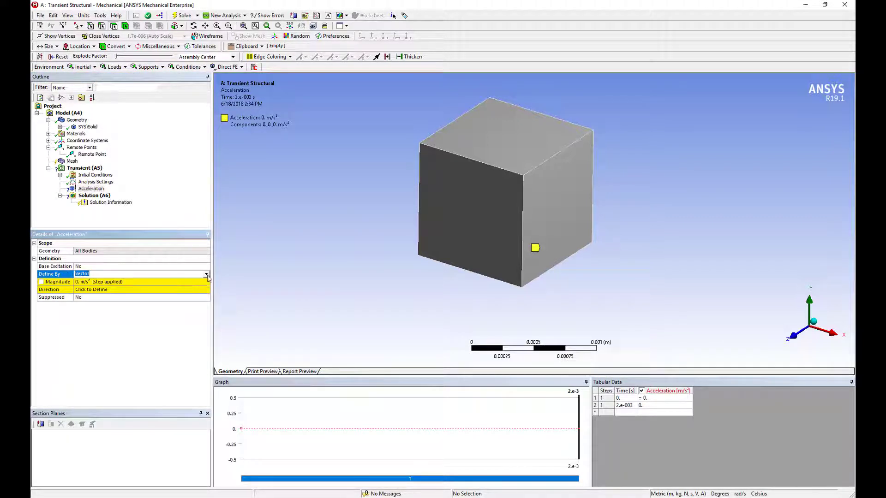
left_click(196, 286)
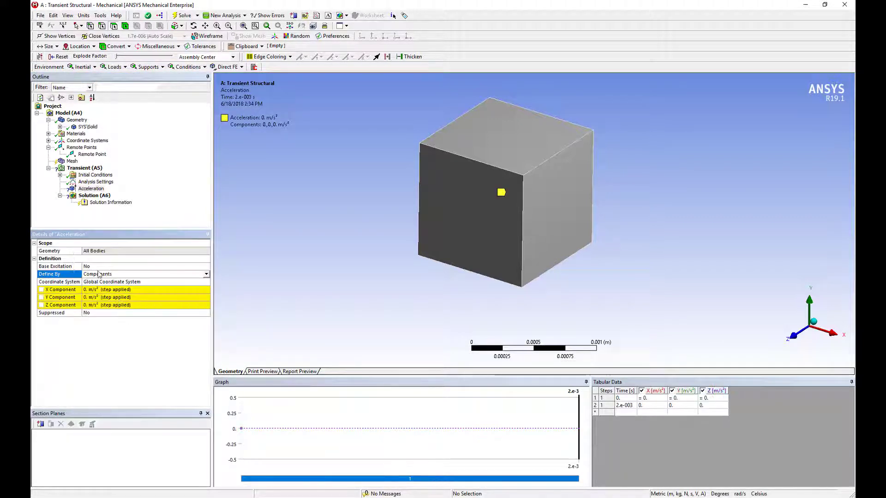
mouse_move(559, 273)
middle_mouse_down()
mouse_move(556, 243)
mouse_move(563, 238)
mouse_move(560, 252)
mouse_move(621, 188)
mouse_move(692, 241)
mouse_move(607, 221)
mouse_move(654, 241)
mouse_move(629, 229)
mouse_move(641, 240)
middle_mouse_up()
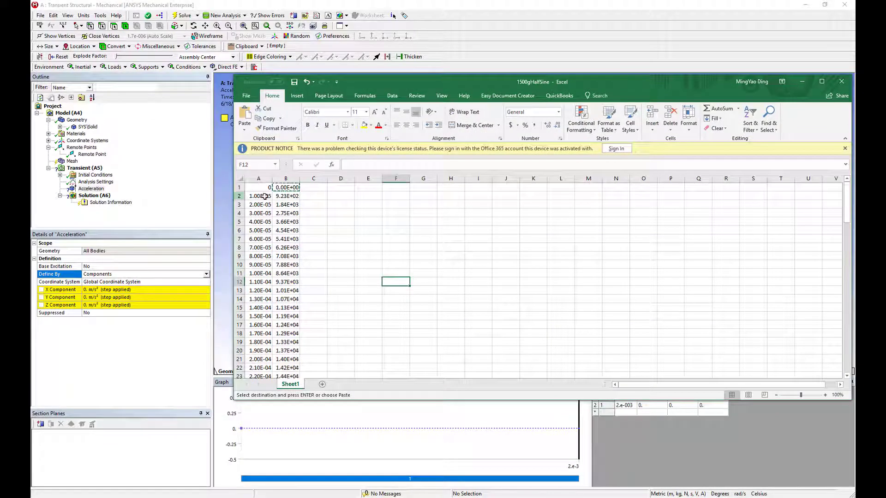
Step: Copy Excel cells A1:A51, the time values from 0 to 5.00E-04
left_click(262, 187)
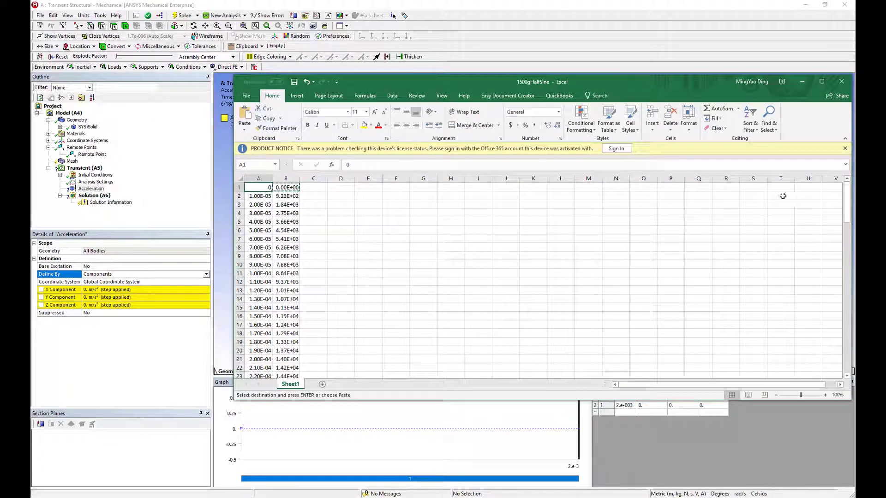
left_click_drag(847, 226, 847, 373)
left_click(259, 369, "shift")
left_click(279, 373)
left_click(388, 280)
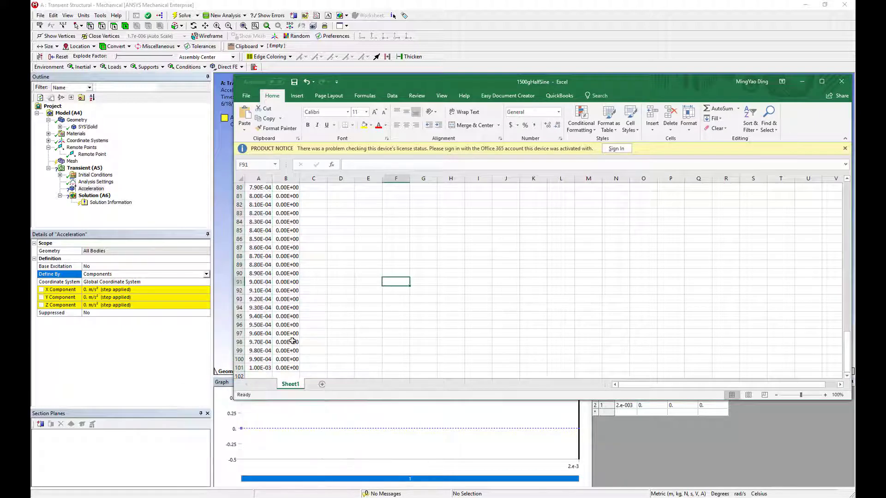
scroll(838, 343, "up", 20)
key("ctrl+Home")
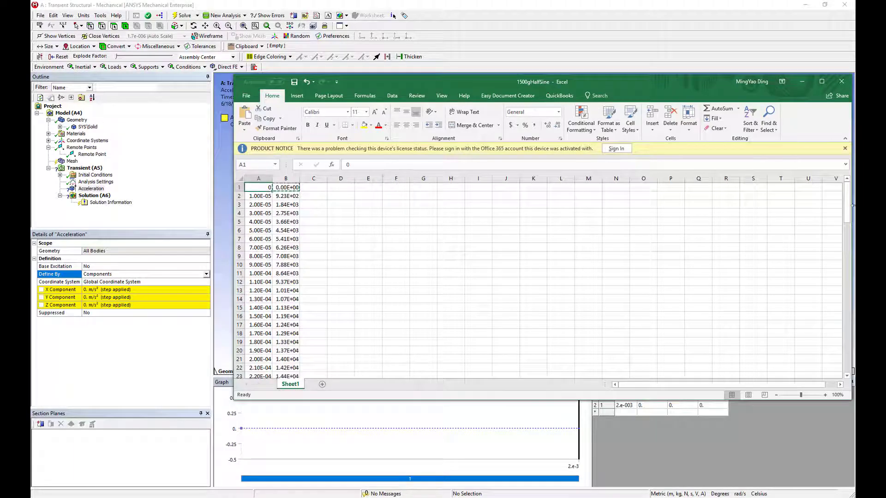
left_click_drag(847, 203, 846, 290)
left_click(258, 248, "shift")
key("ctrl+c")
Step: Paste the copied times into the Acceleration's Tabular Data Time column
left_click(736, 439)
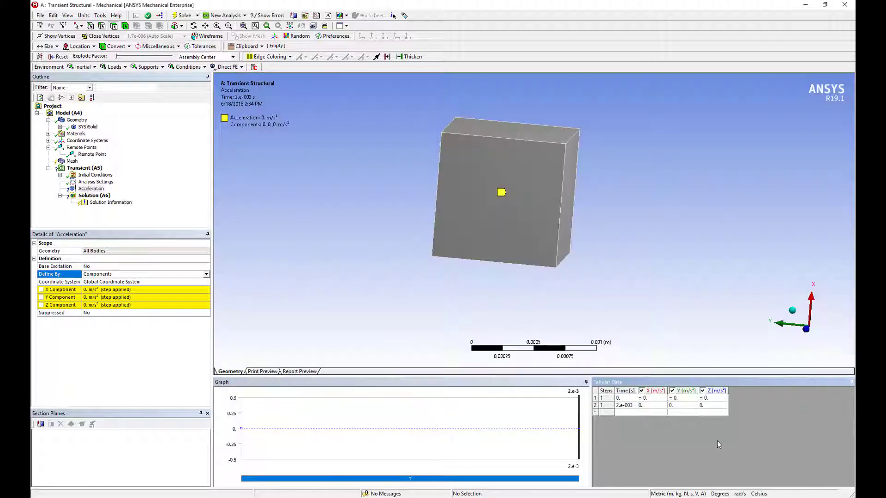
left_click(626, 399)
key("ctrl+v")
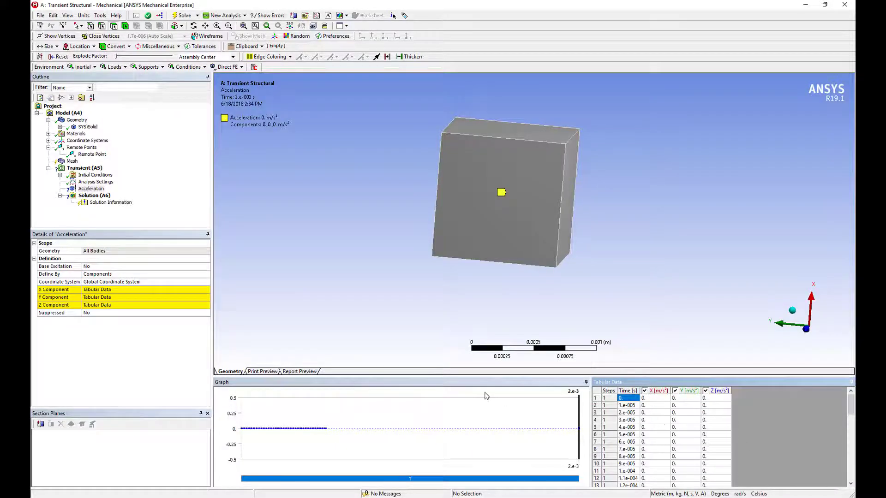
Step: Copy Excel B1:B51 accelerations and paste them into the table's X column
key("alt+Tab")
left_click(286, 248)
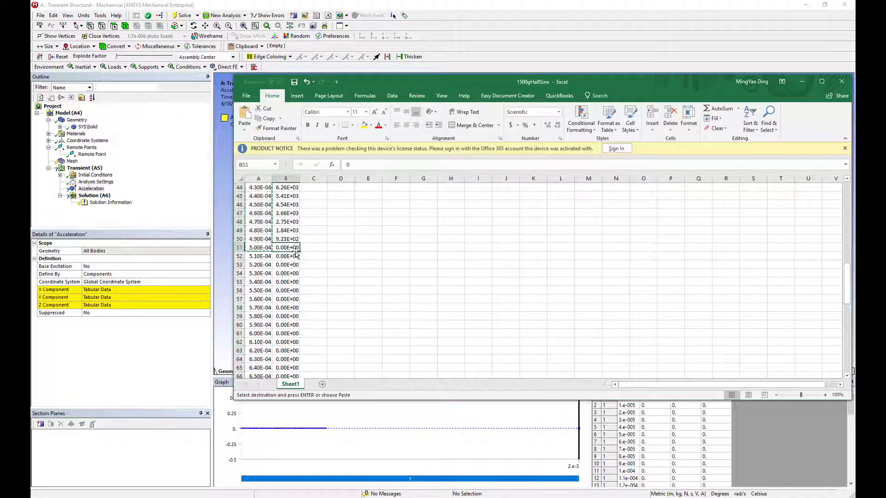
scroll(323, 258, "up", 15)
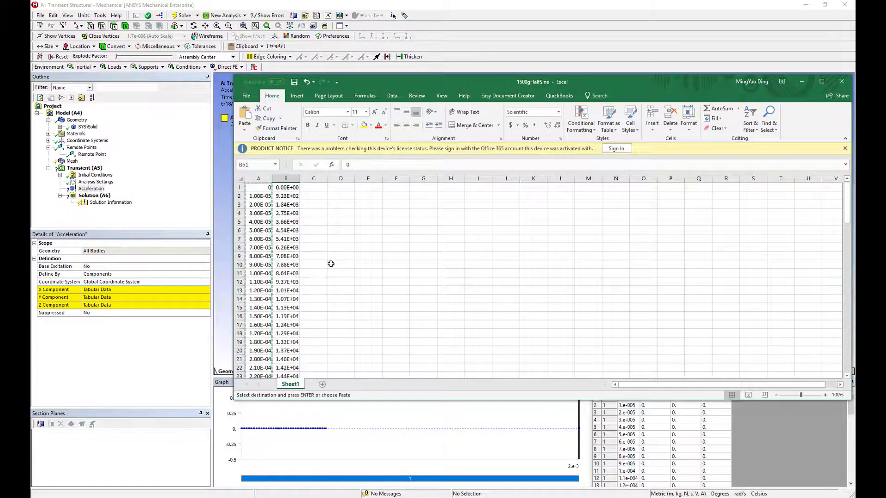
left_click(288, 188, "shift")
key("ctrl+c")
key("alt+Tab")
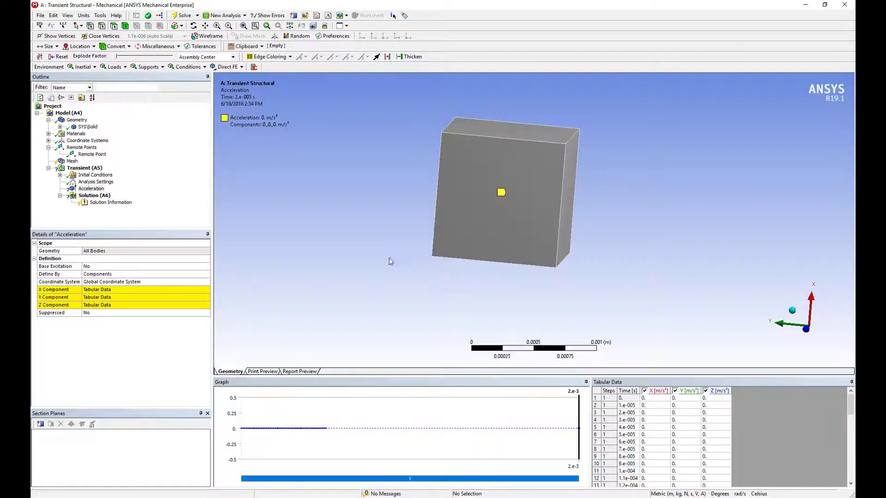
left_click(655, 398)
key("ctrl+v")
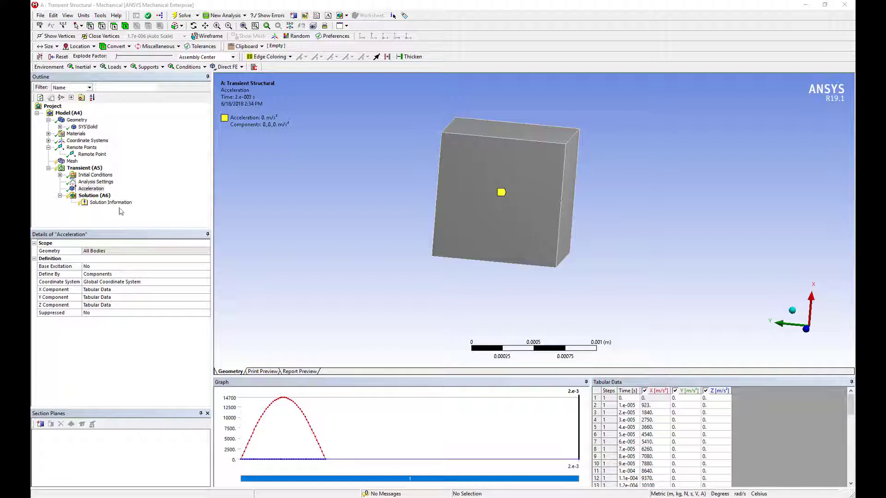
Step: Insert a Commands (APDL) object under Solution (A6)
left_click(101, 203)
right_click(101, 204)
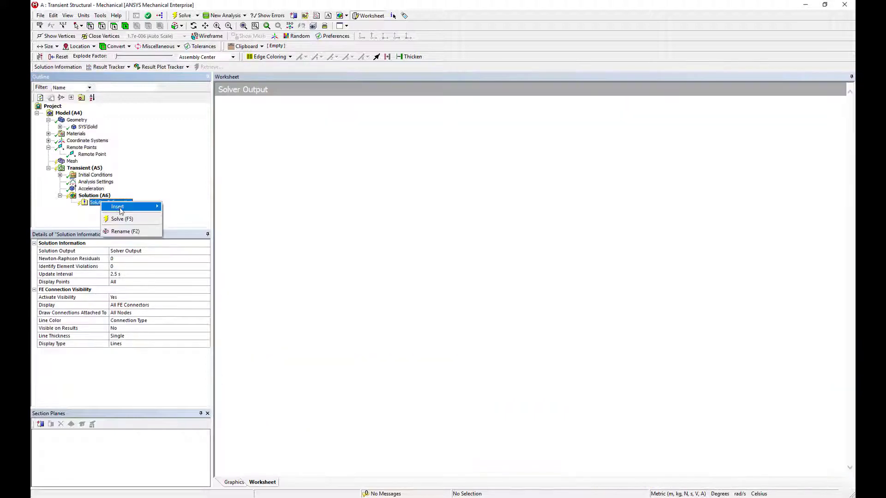
mouse_move(134, 206)
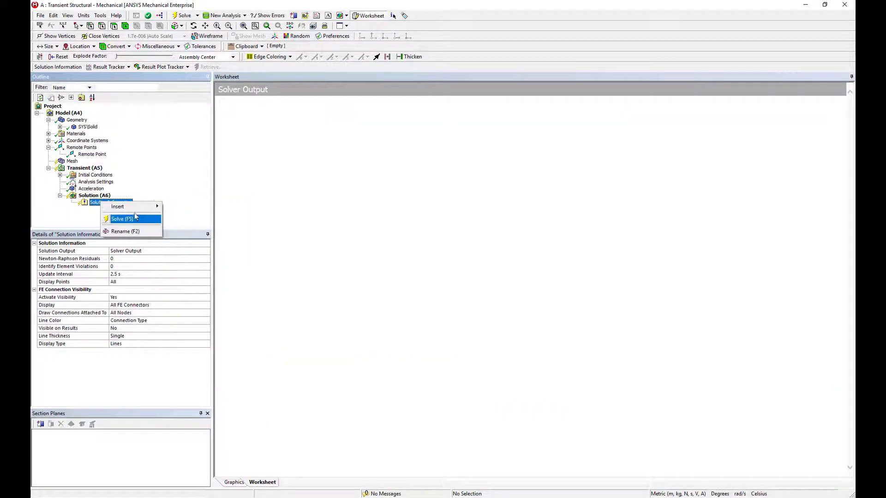
left_click(91, 197)
right_click(90, 197)
mouse_move(146, 201)
left_click(206, 332)
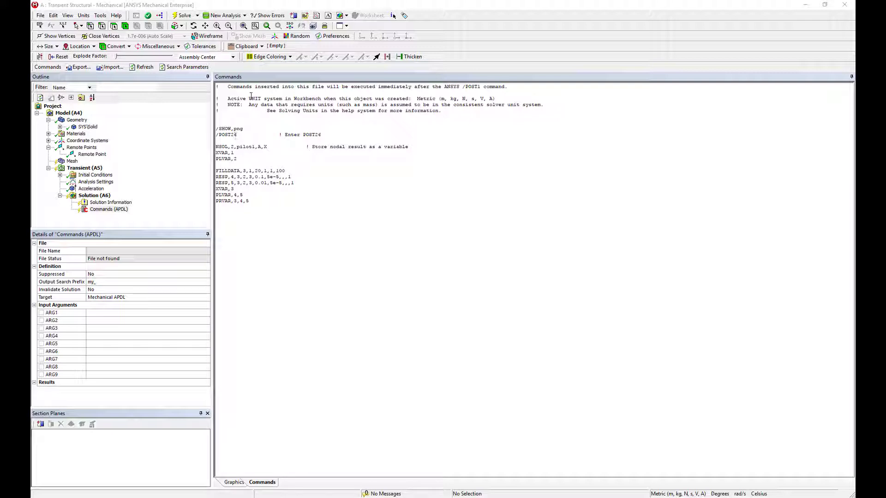
Step: Change the NSOL line's variable number to 2 for pilot1's X acceleration
double_click(232, 146)
type("2")
left_click(93, 189)
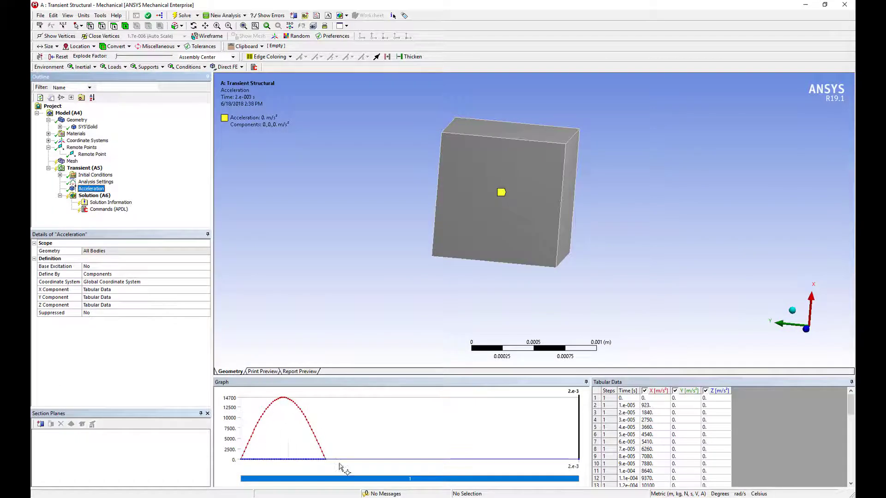
left_click(109, 209)
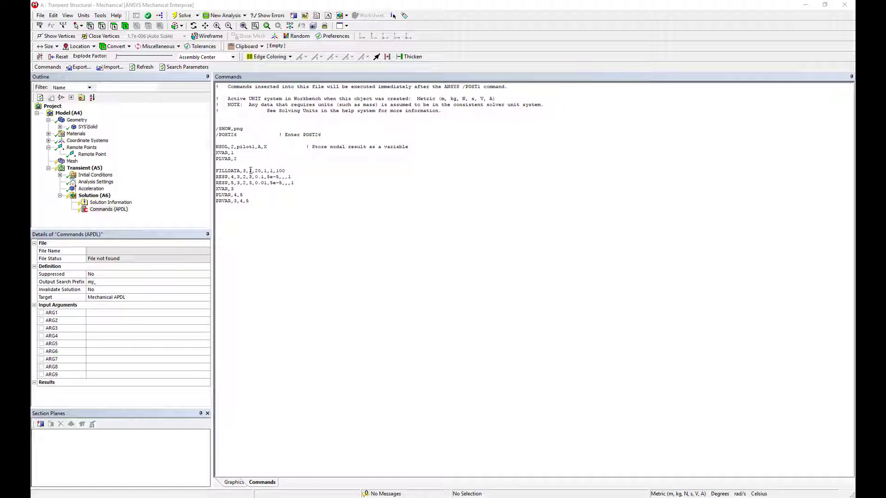
Step: Enter 1 in FILLDATA's empty second field so it reads FILLDATA,3,1,20,1,1,100
left_click(251, 171)
type("1")
left_click(261, 182)
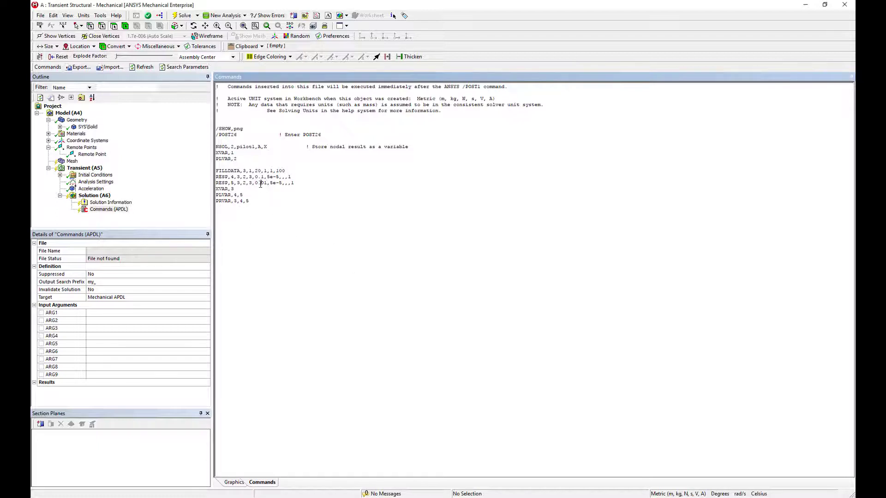
left_click(259, 178)
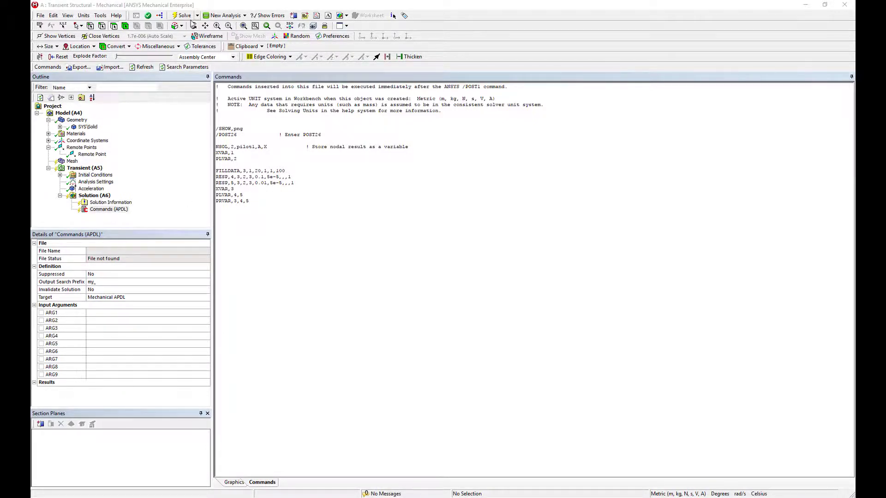
Step: Solve the model and display the Post Output pulse plot dipping near -14700
left_click(185, 16)
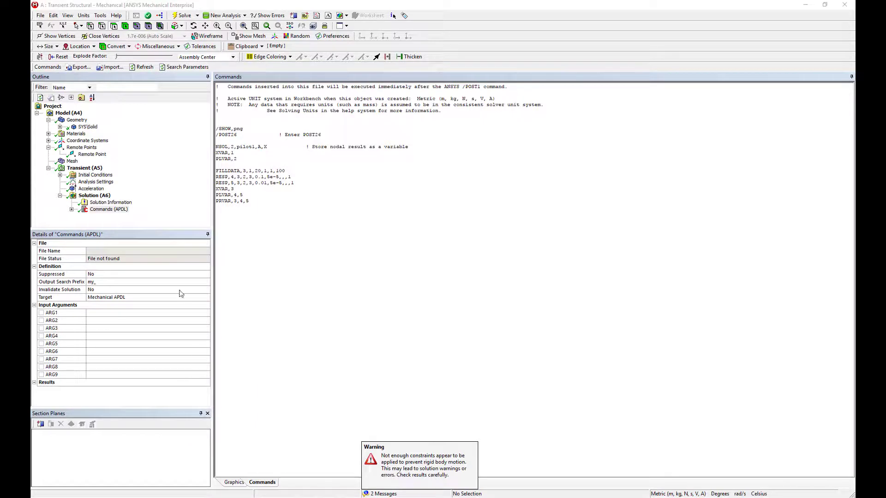
left_click(72, 209)
left_click(114, 216)
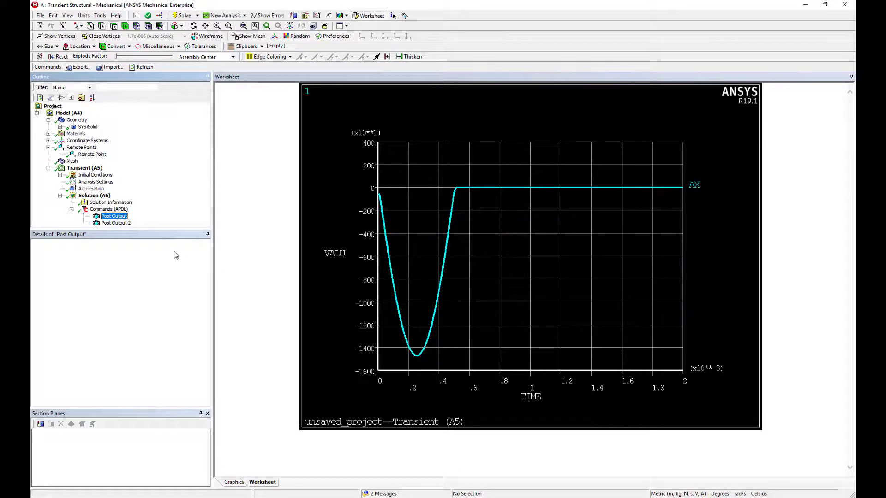
Step: View the Post Output 2 spectra, then scroll Solution Information to the POST26 variable listing
left_click(116, 223)
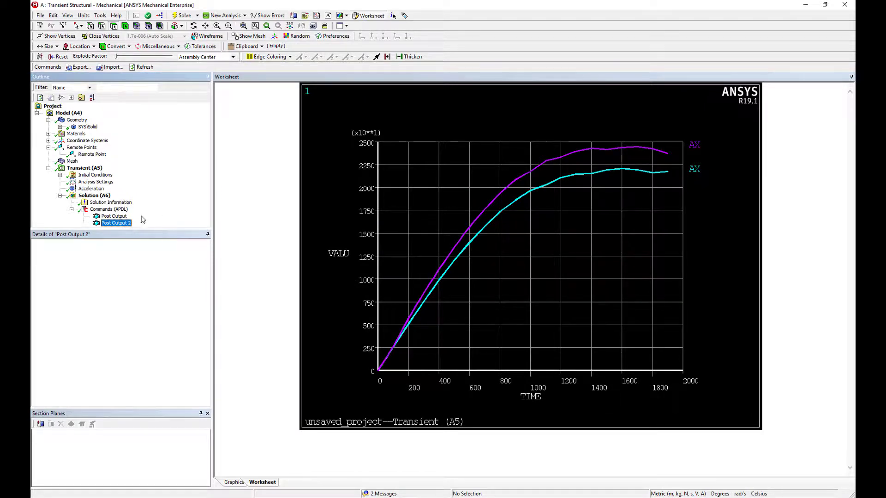
left_click(124, 204)
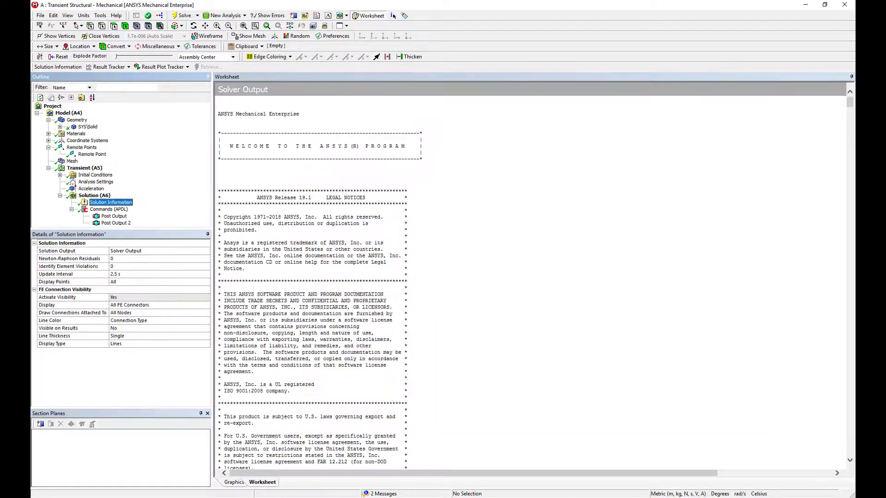
left_click_drag(850, 103, 850, 438)
scroll(482, 309, "up", 5)
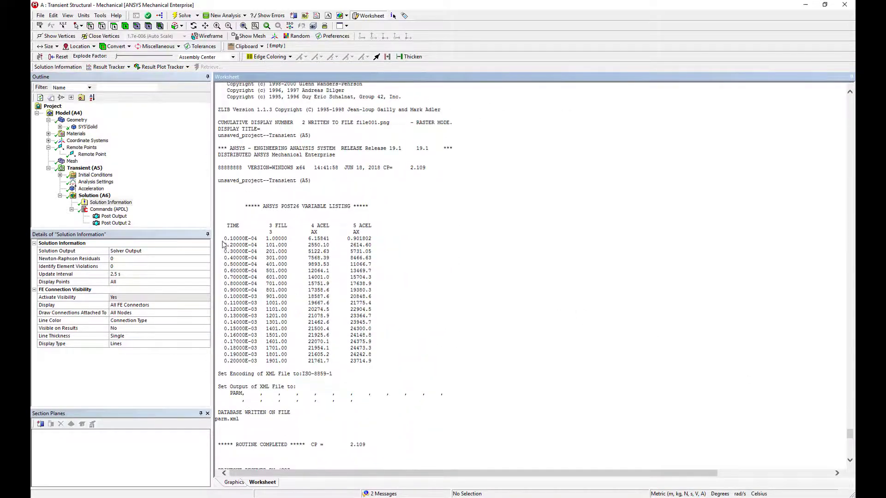
scroll(318, 240, "down", 10)
scroll(318, 235, "up", 10)
Step: Revisit the Acceleration pulse and Post Output 2 spectra, ending on Solution (A6) showing Done
left_click(92, 189)
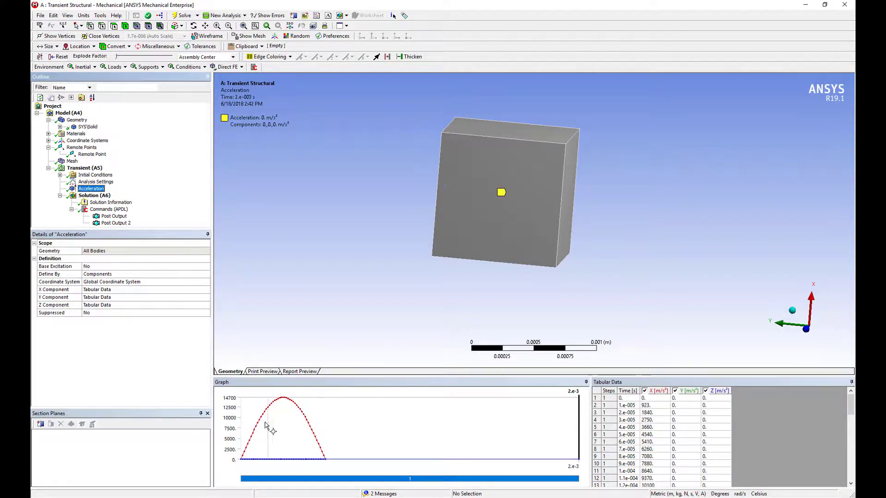
left_click(116, 222)
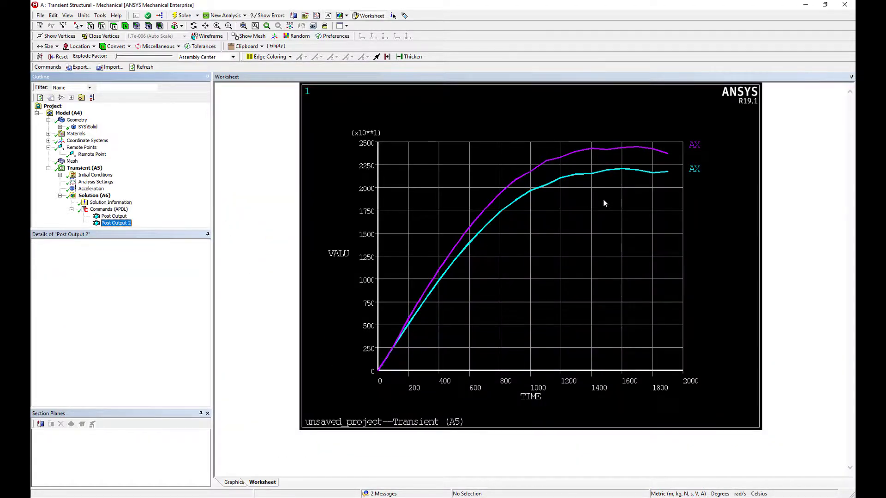
left_click(96, 196)
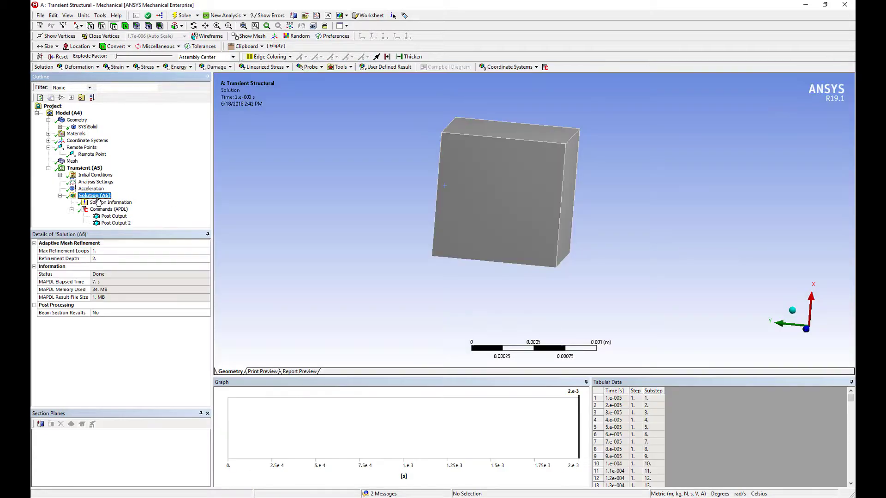